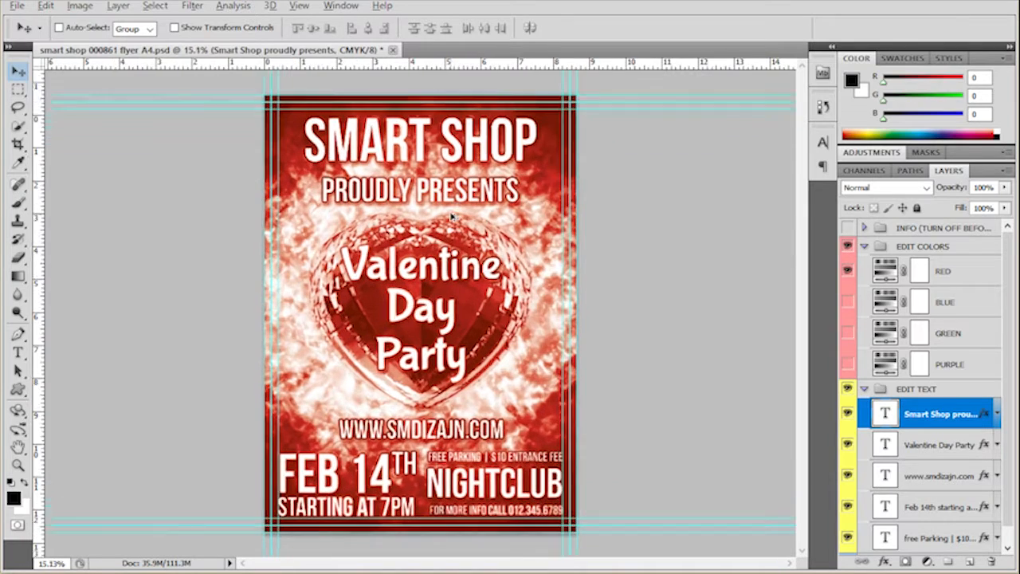
# - Examine the contents of the EDIT COLORS, EDIT TEXT and settings layer groups, leaving only EDIT COLORS expanded
pyautogui.press('alt')
pyautogui.click(972, 273)
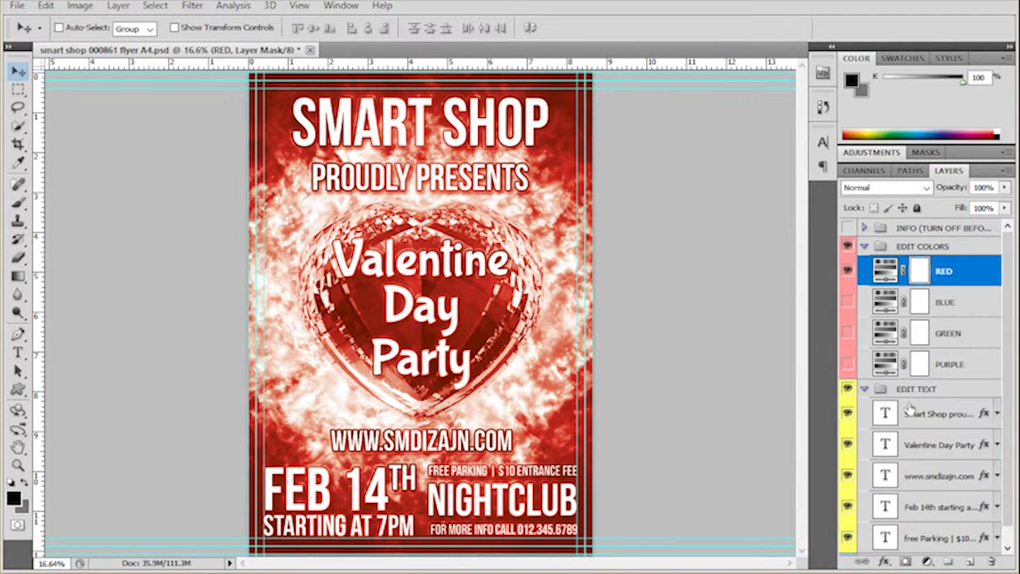
pyautogui.click(940, 248)
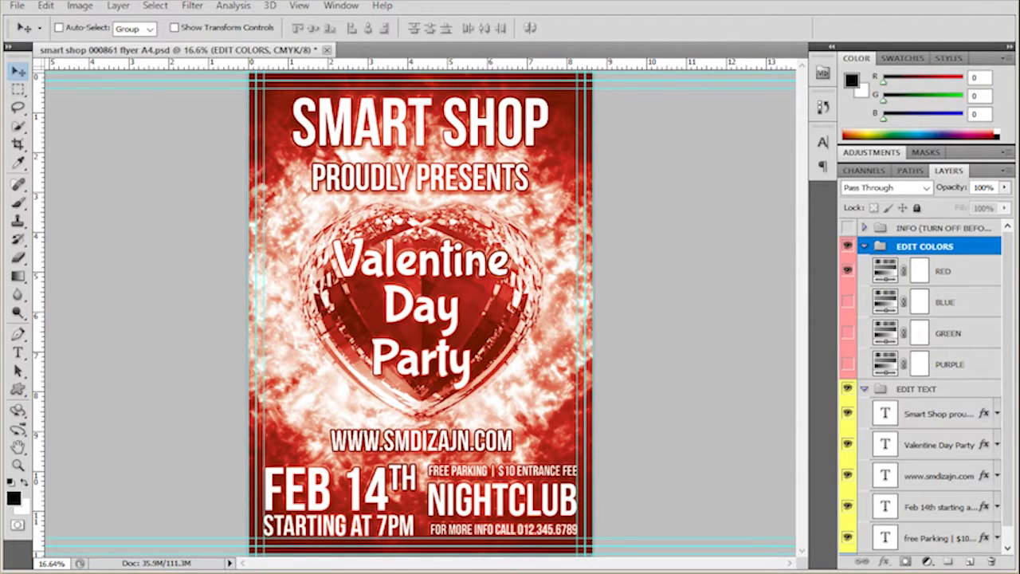
pyautogui.click(864, 246)
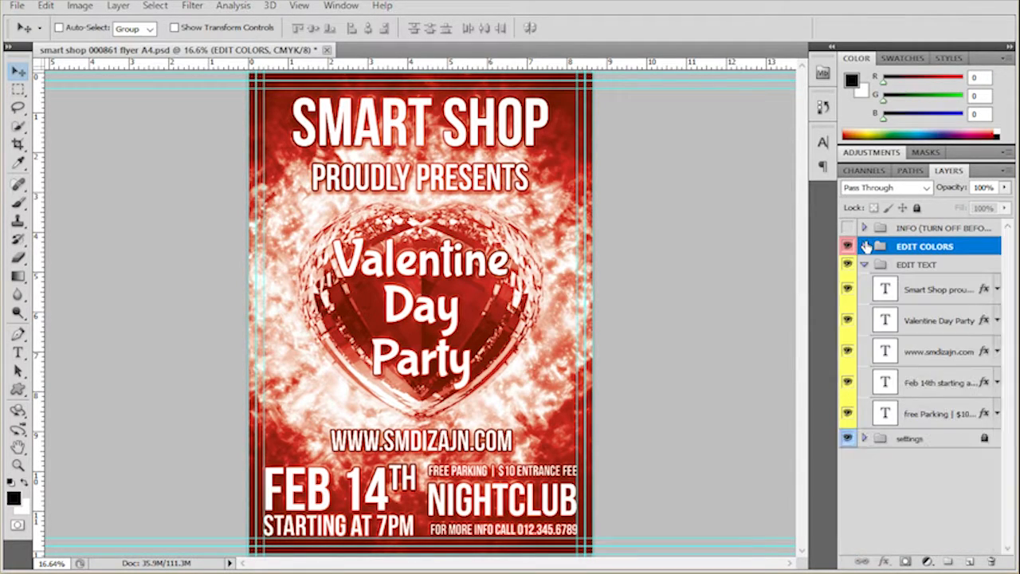
pyautogui.click(866, 265)
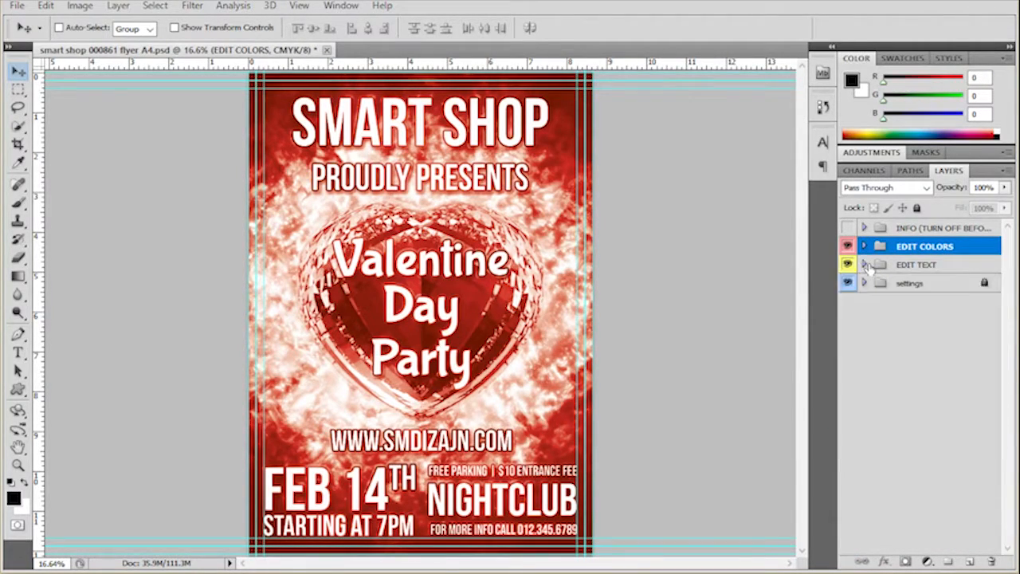
pyautogui.click(953, 288)
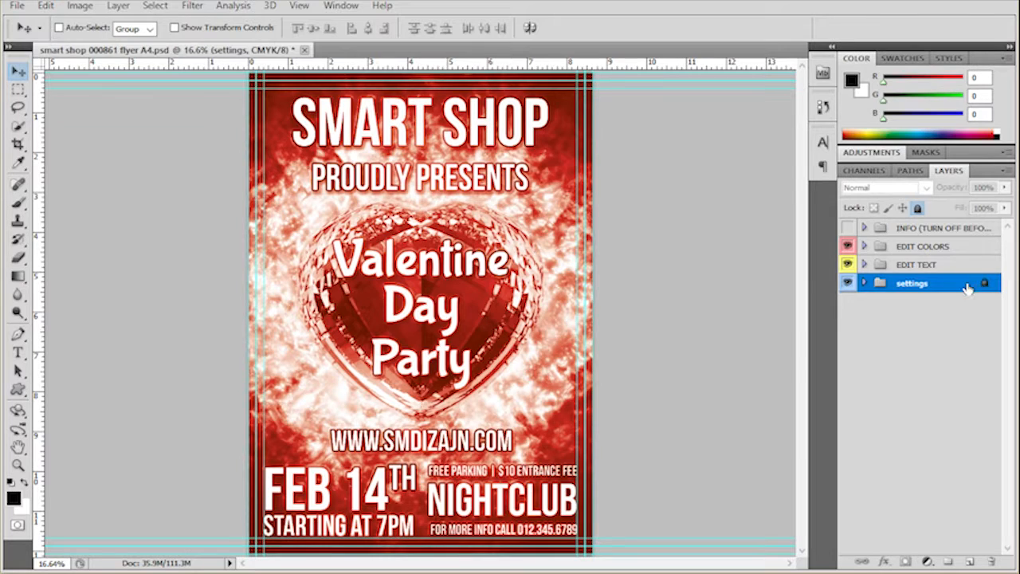
pyautogui.click(864, 246)
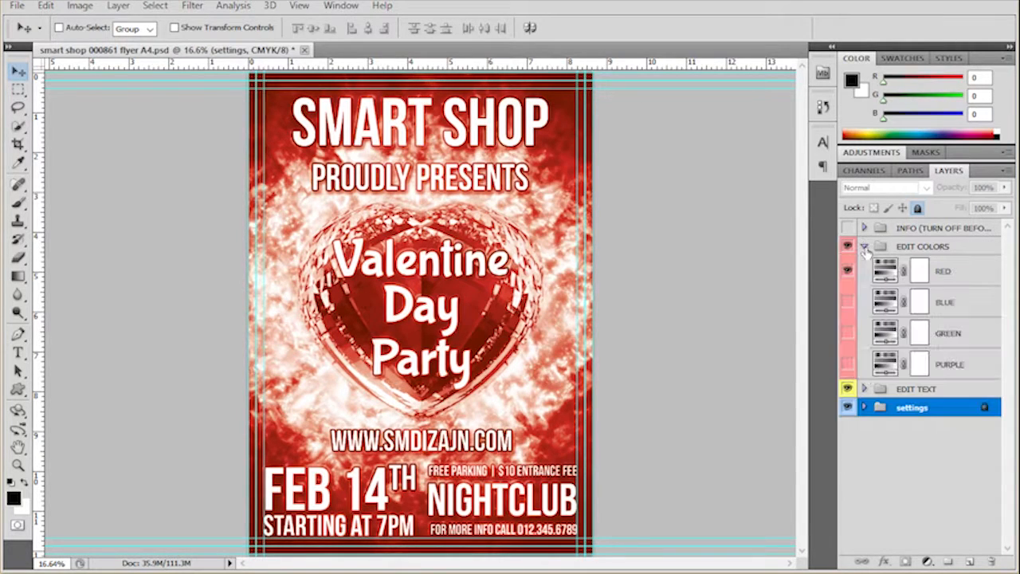
pyautogui.click(965, 253)
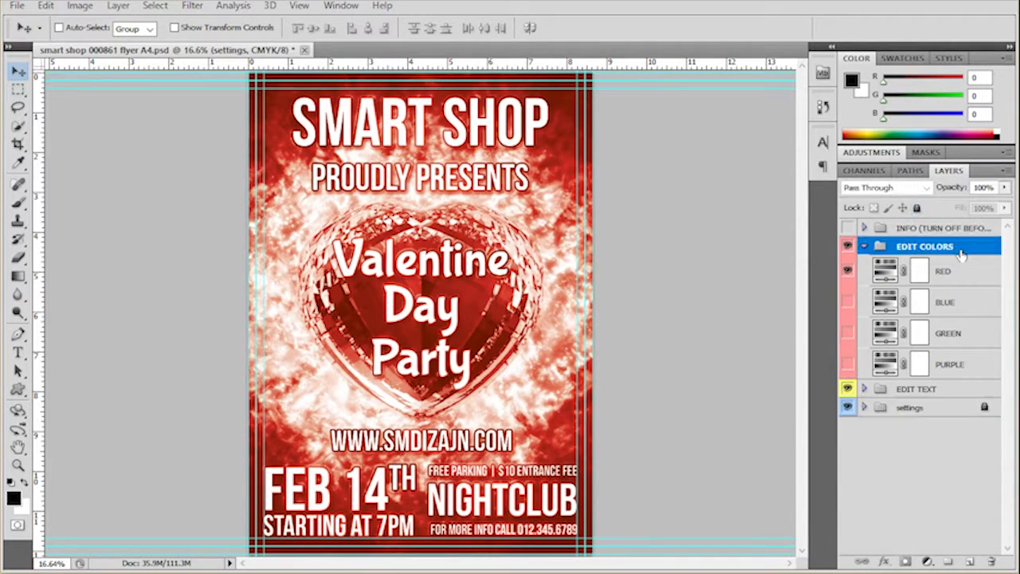
pyautogui.click(902, 406)
pyautogui.click(864, 407)
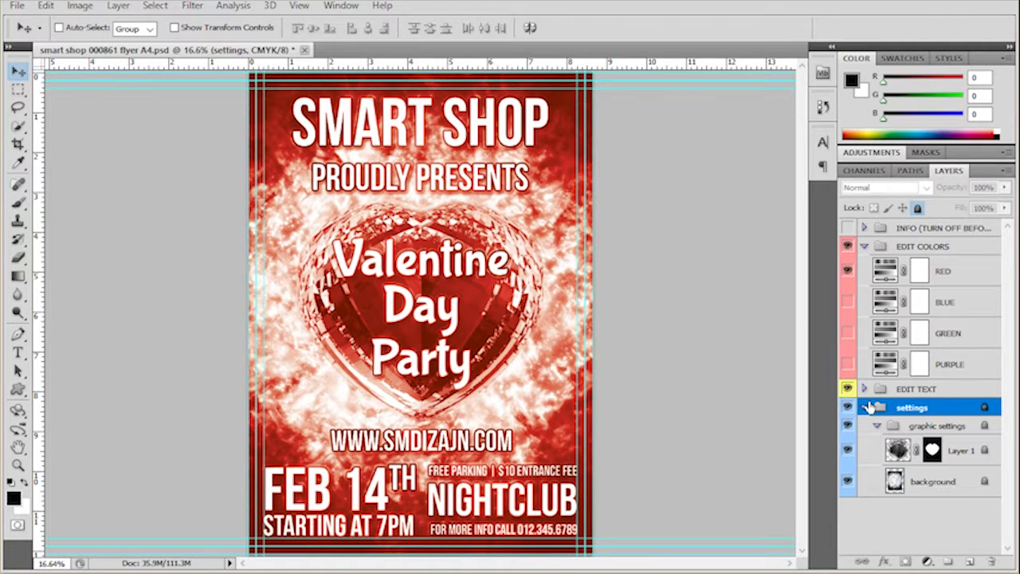
pyautogui.click(866, 407)
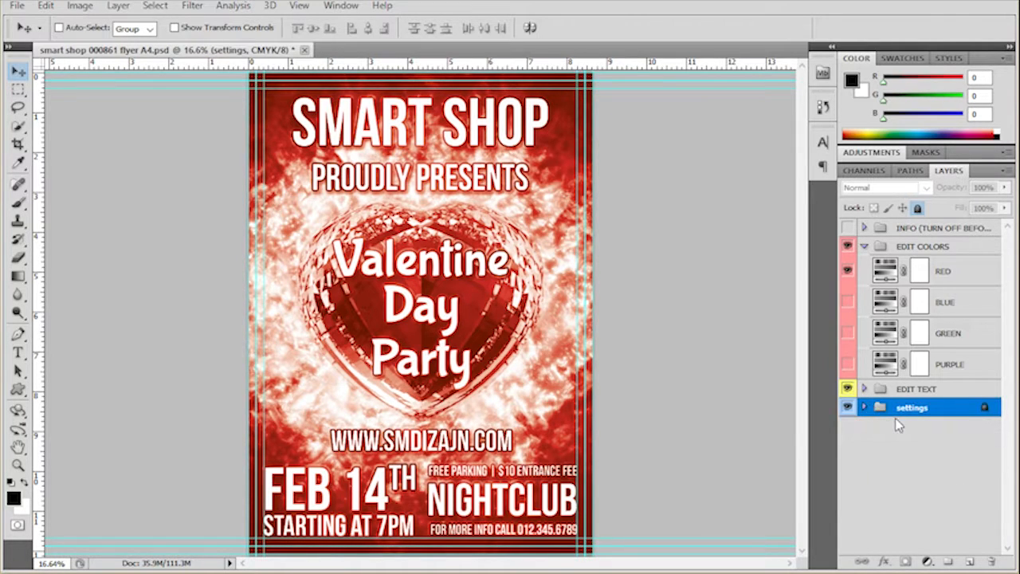
# - Preview the flyer with the BLUE, GREEN and PURPLE colour layers one at a time, and return to the RED one
pyautogui.click(948, 266)
pyautogui.click(847, 270)
pyautogui.click(847, 302)
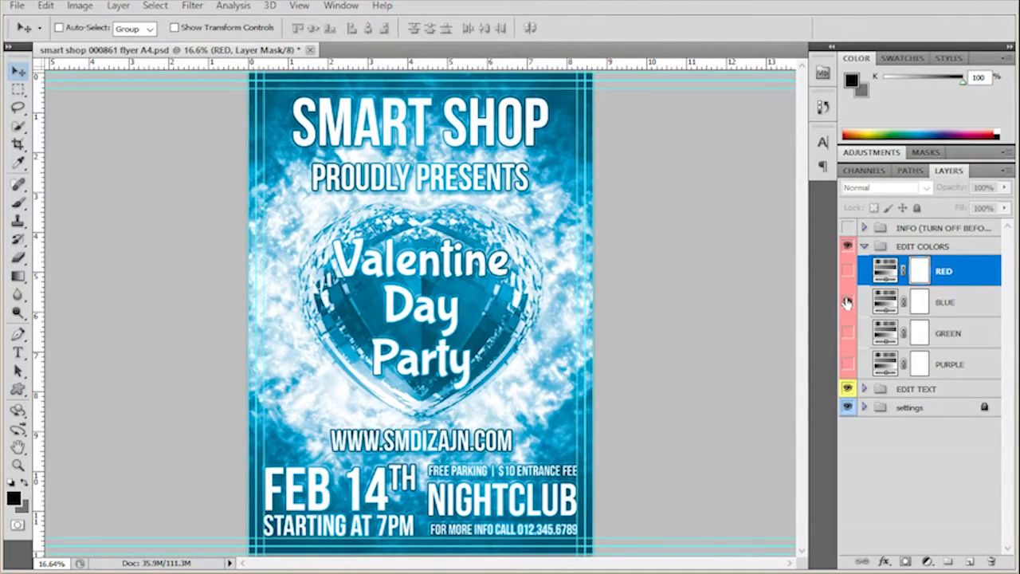
pyautogui.click(847, 302)
pyautogui.click(848, 334)
pyautogui.click(848, 333)
pyautogui.click(847, 364)
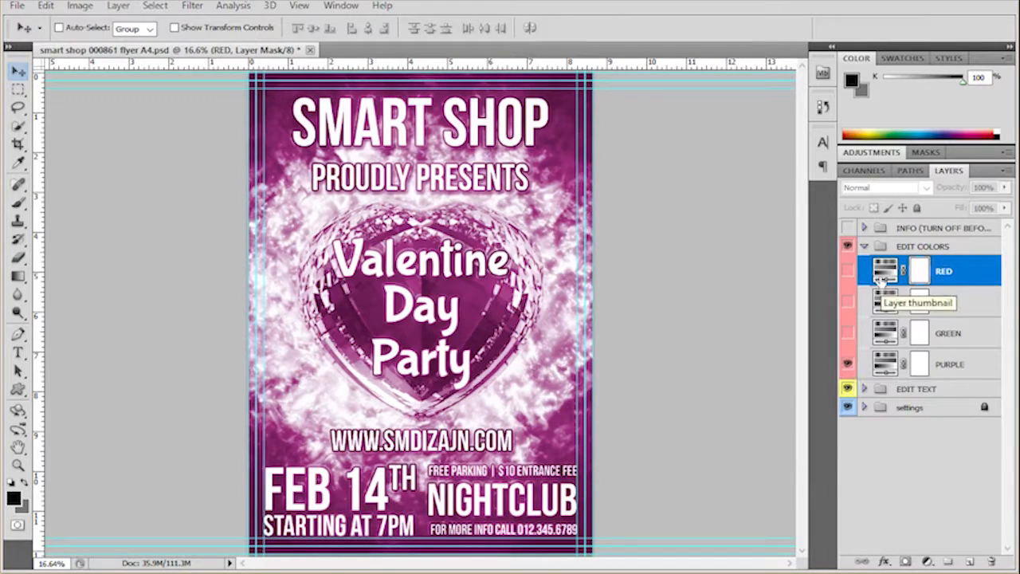
pyautogui.click(848, 364)
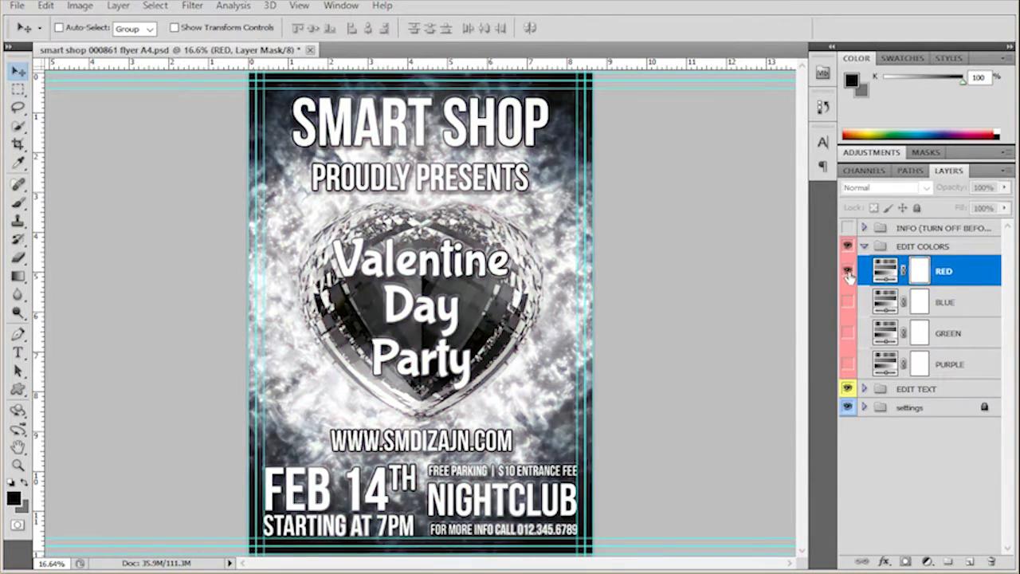
pyautogui.click(847, 270)
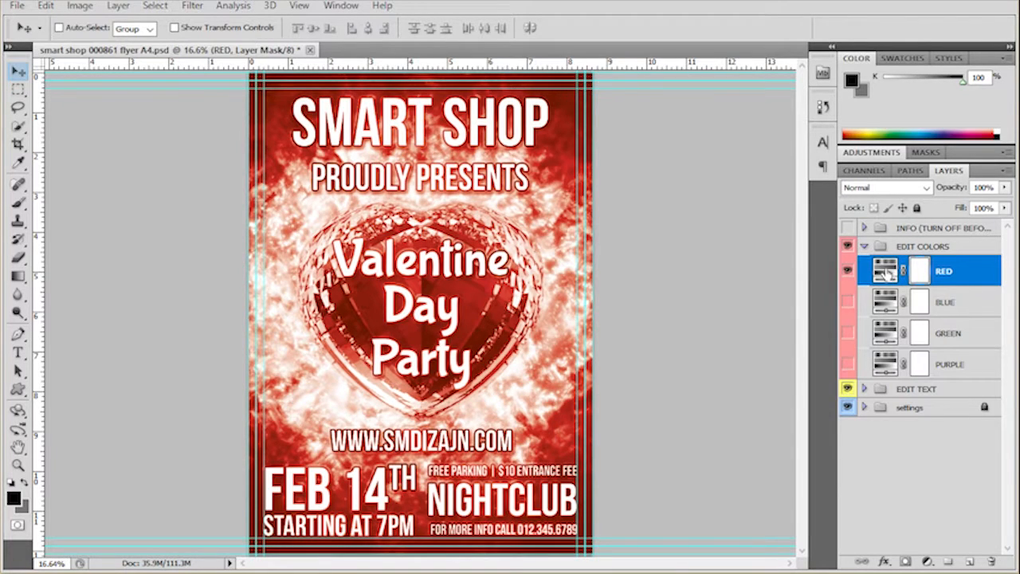
# - Adjust the RED Hue/Saturation layer to hue 92, saturation 50 and lightness -3
pyautogui.doubleClick(886, 271)
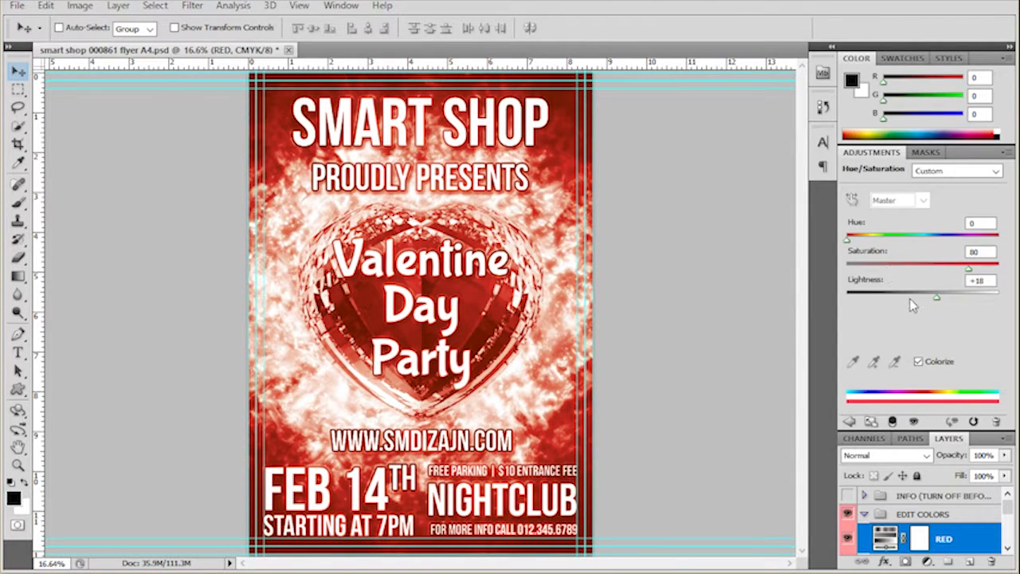
pyautogui.moveTo(849, 246); pyautogui.dragTo(867, 247)
pyautogui.click(971, 267)
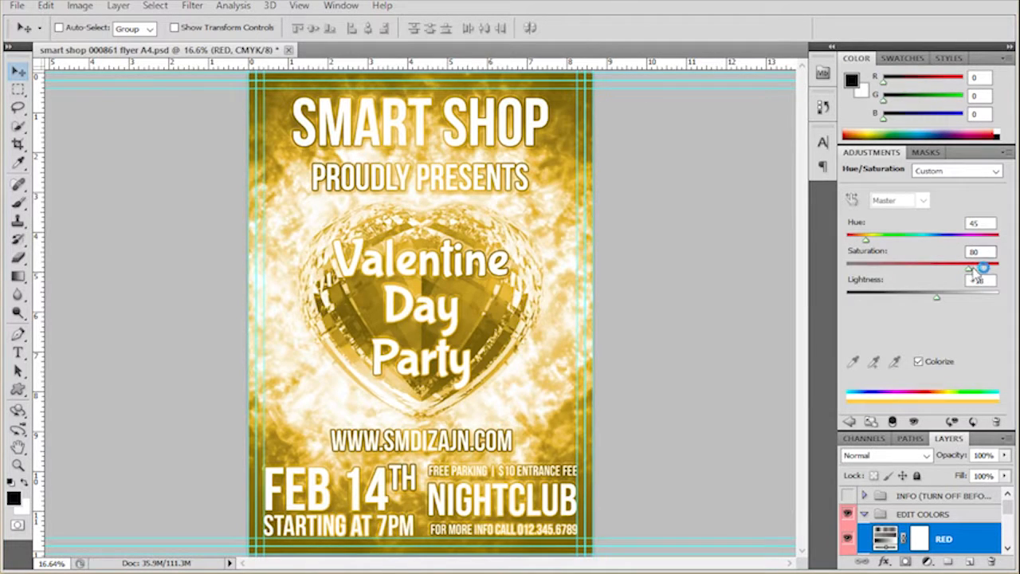
pyautogui.moveTo(972, 271); pyautogui.dragTo(924, 271)
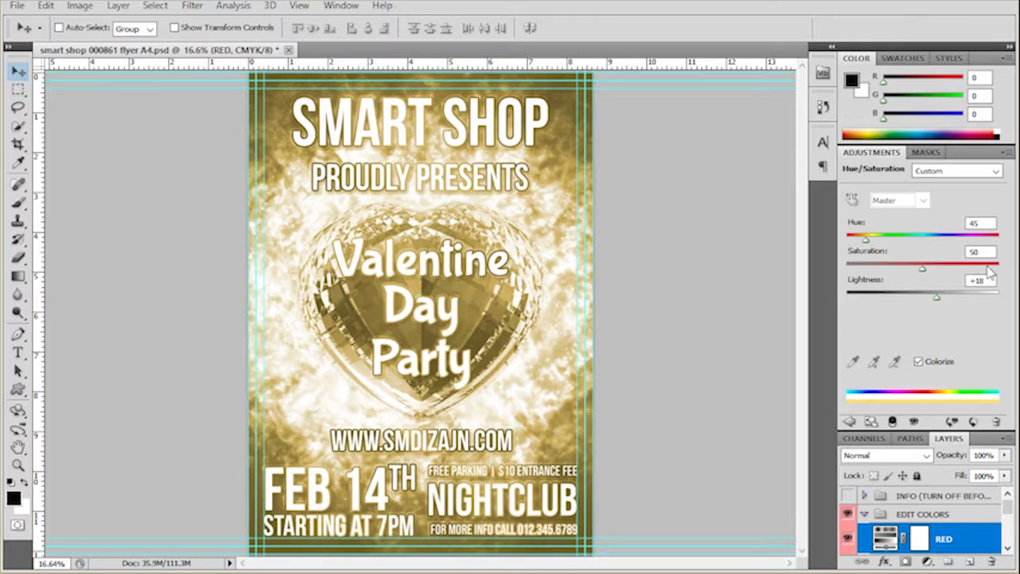
pyautogui.moveTo(939, 300)
pyautogui.mouseDown()
pyautogui.moveTo(952, 299)
pyautogui.moveTo(910, 302)
pyautogui.moveTo(920, 295)
pyautogui.mouseUp()
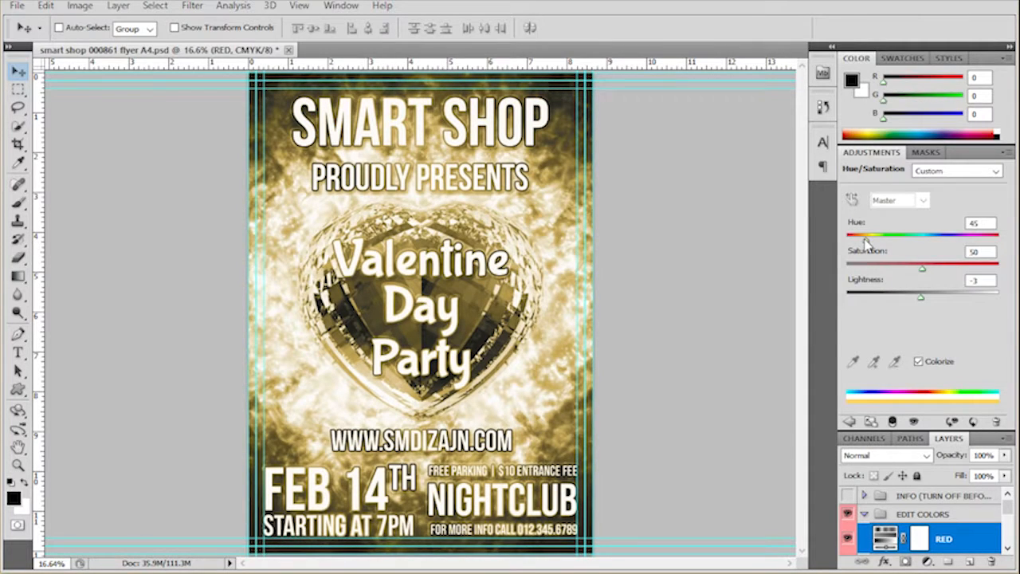
pyautogui.moveTo(866, 238); pyautogui.dragTo(887, 244)
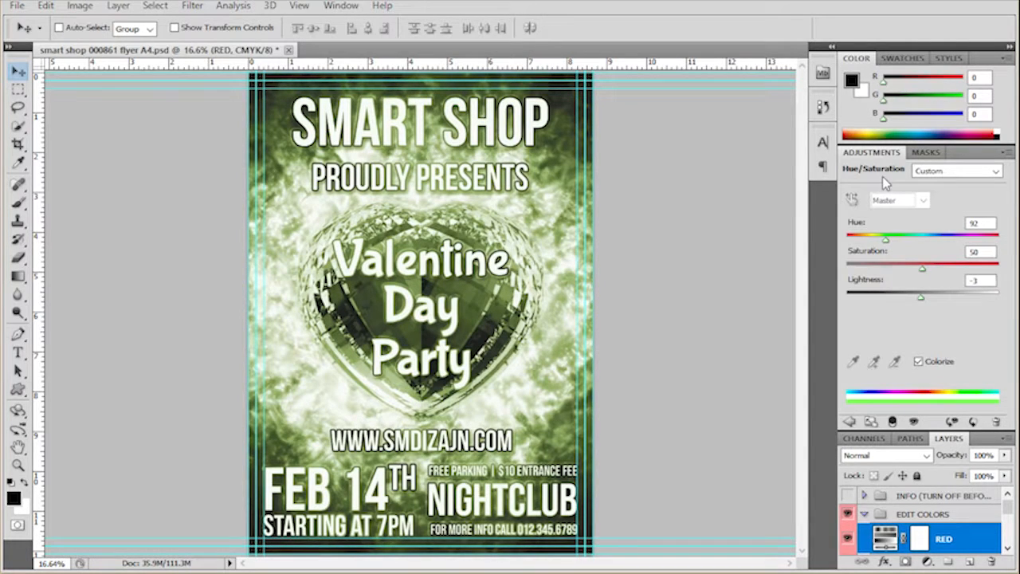
# - Float the Layers panel beside the flyer, make it taller, and expand EDIT TEXT with EDIT COLORS collapsed
pyautogui.moveTo(948, 447); pyautogui.dragTo(671, 125)
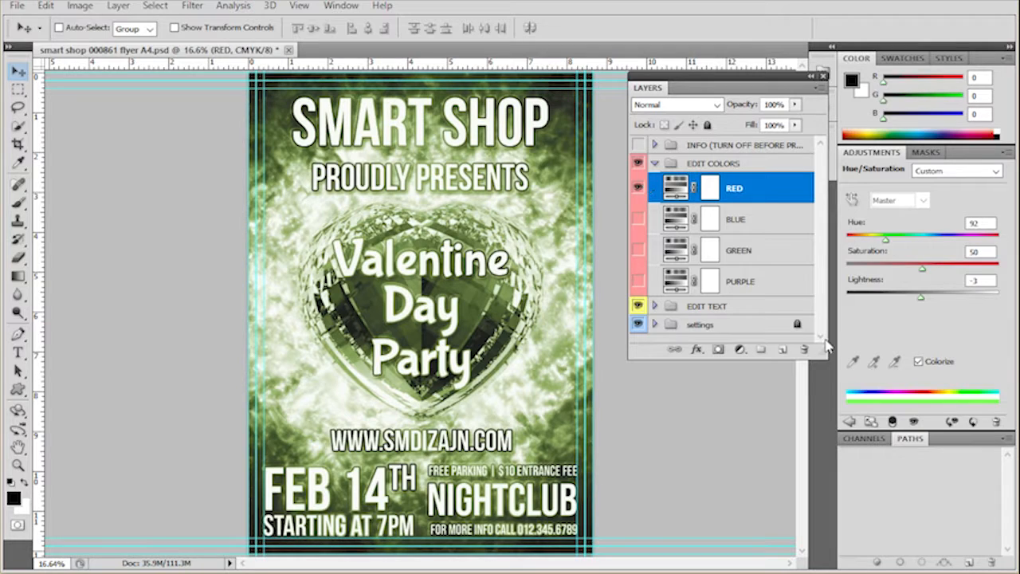
pyautogui.moveTo(824, 359); pyautogui.dragTo(825, 420)
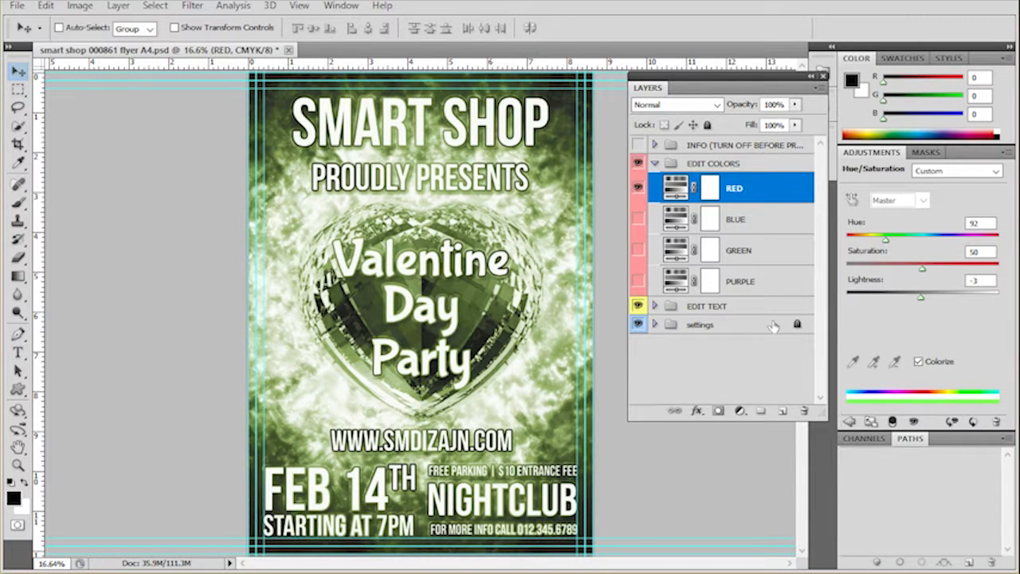
pyautogui.click(654, 164)
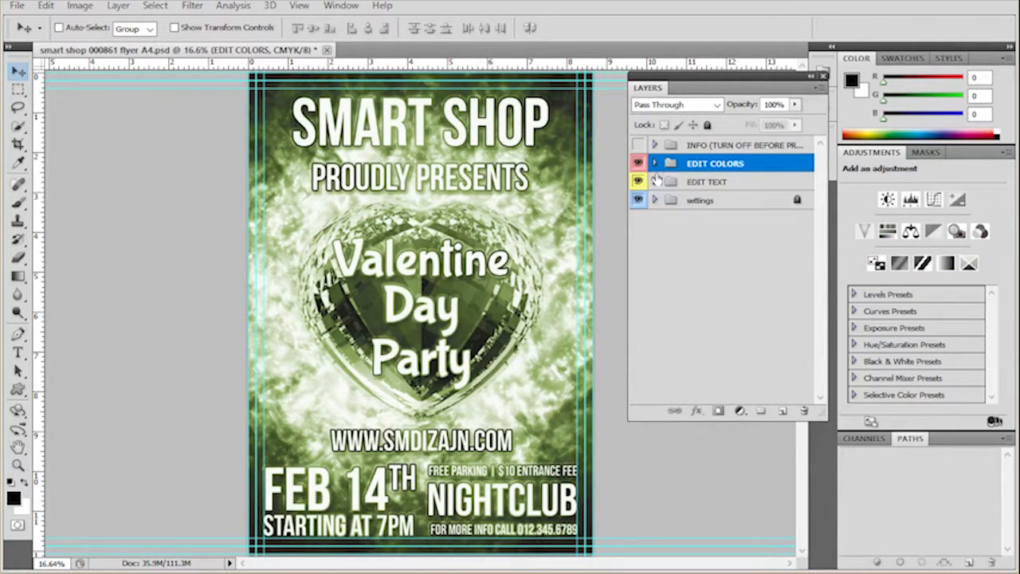
pyautogui.click(654, 183)
# - Open the Smart Shop proudly presents text layer for editing, highlight the SMART SHOP line, and leave text editing without changes
pyautogui.click(787, 204)
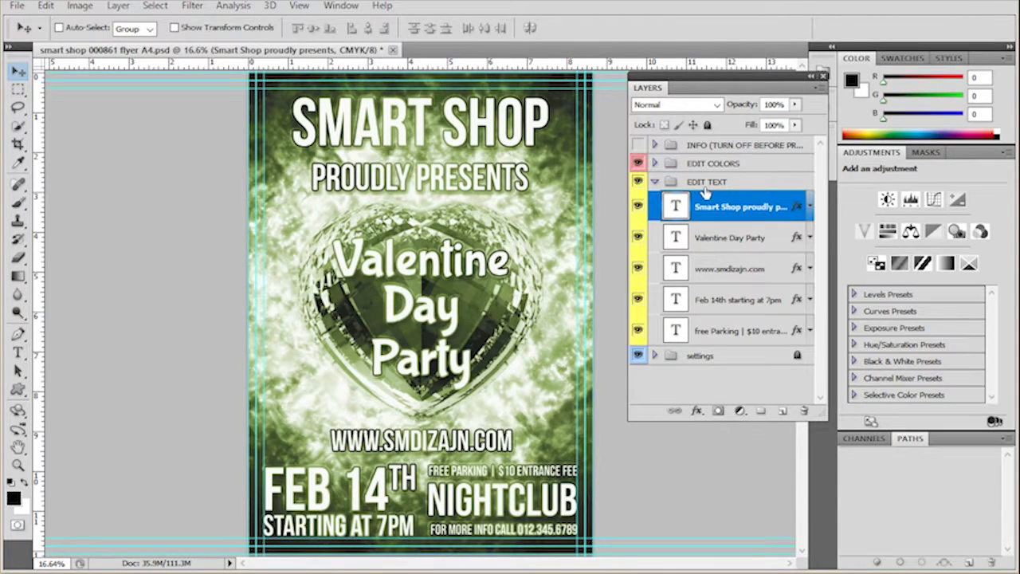
pyautogui.doubleClick(673, 206)
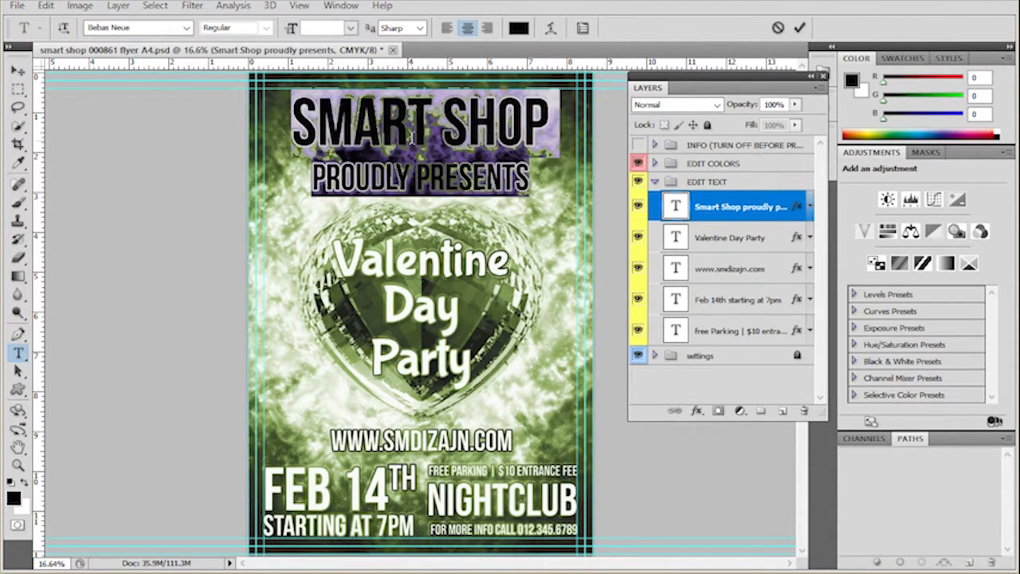
pyautogui.click(411, 136)
pyautogui.moveTo(291, 120); pyautogui.dragTo(531, 125)
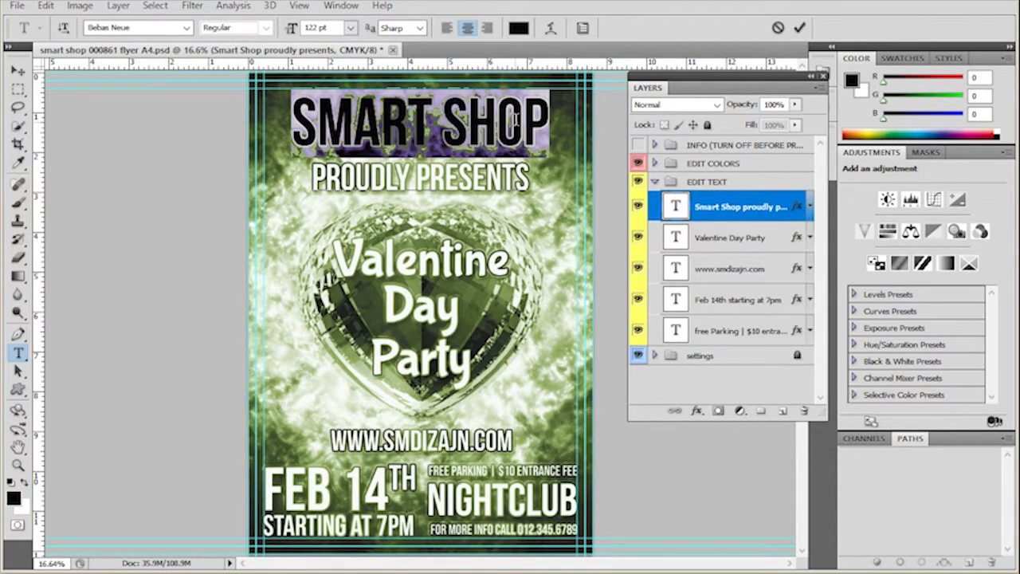
pyautogui.click(18, 71)
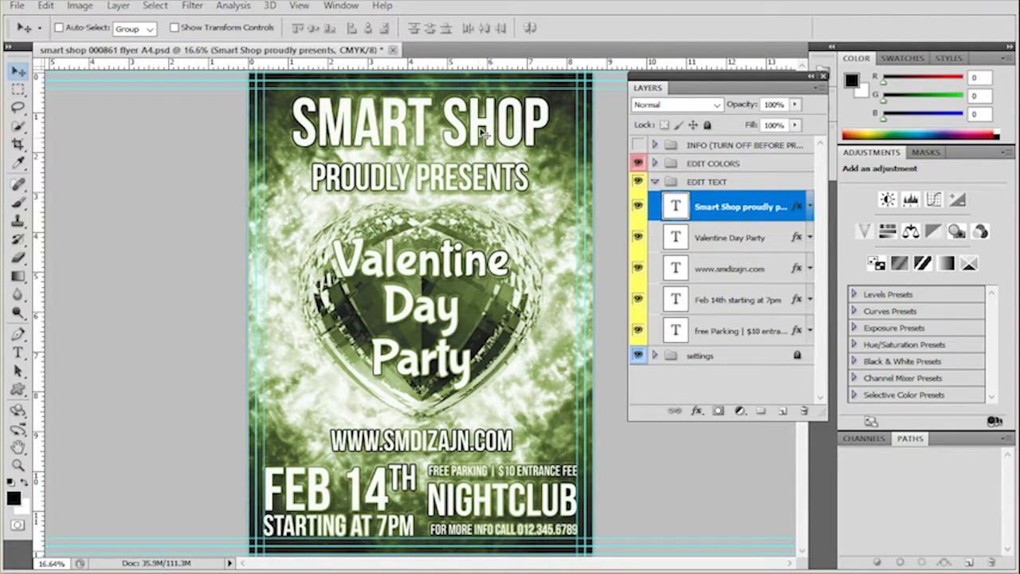
# - Enable a black Inner Shadow with Multiply blend mode in the Smart Shop proudly presents text layer's style
pyautogui.doubleClick(797, 208)
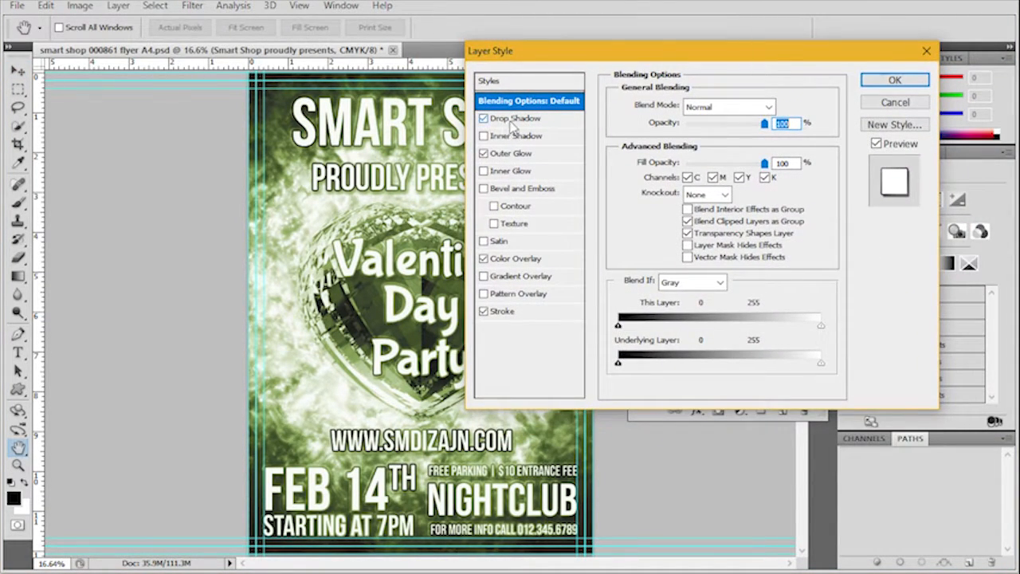
pyautogui.click(514, 120)
pyautogui.click(525, 154)
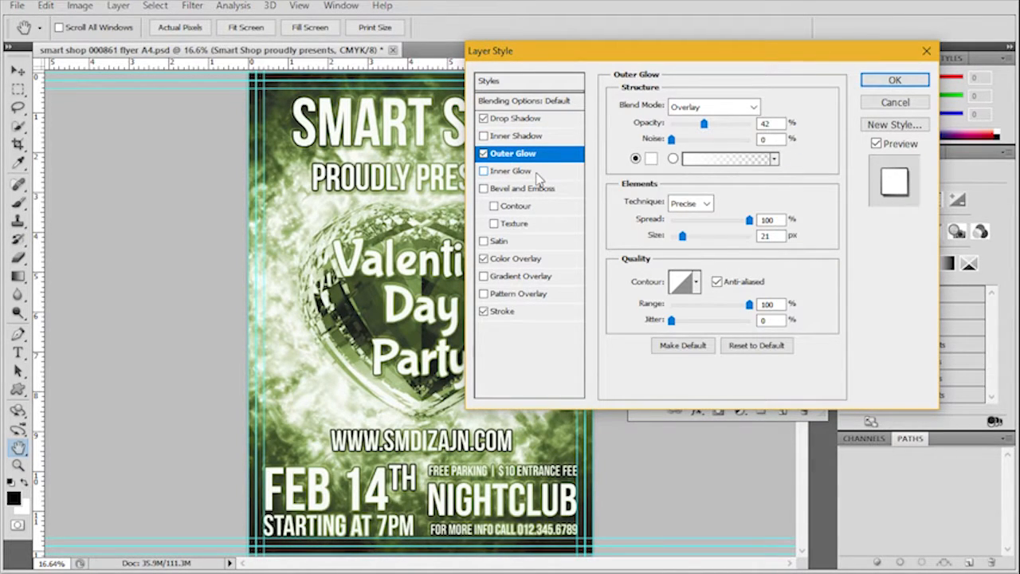
pyautogui.click(516, 136)
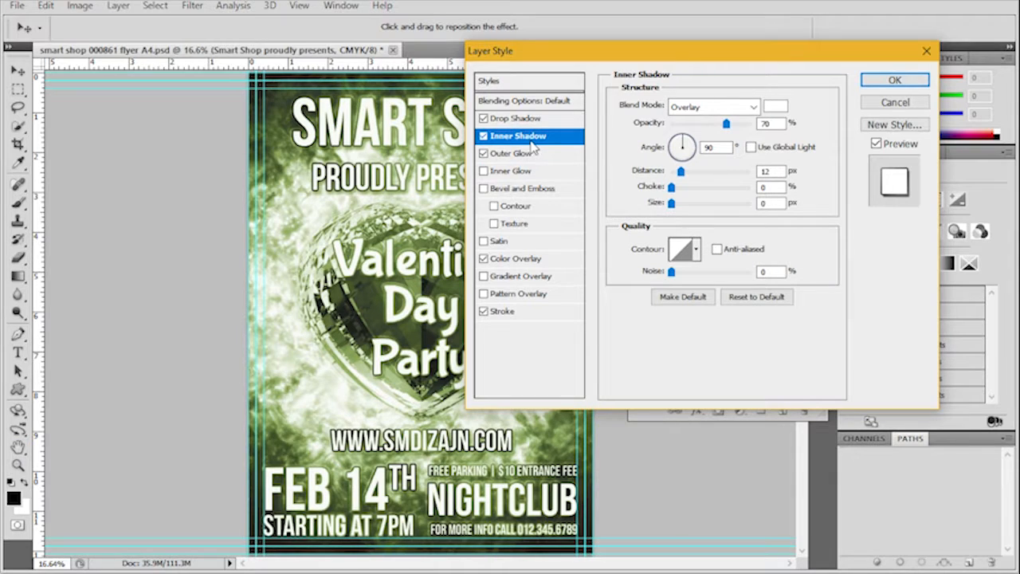
pyautogui.click(776, 106)
pyautogui.click(663, 335)
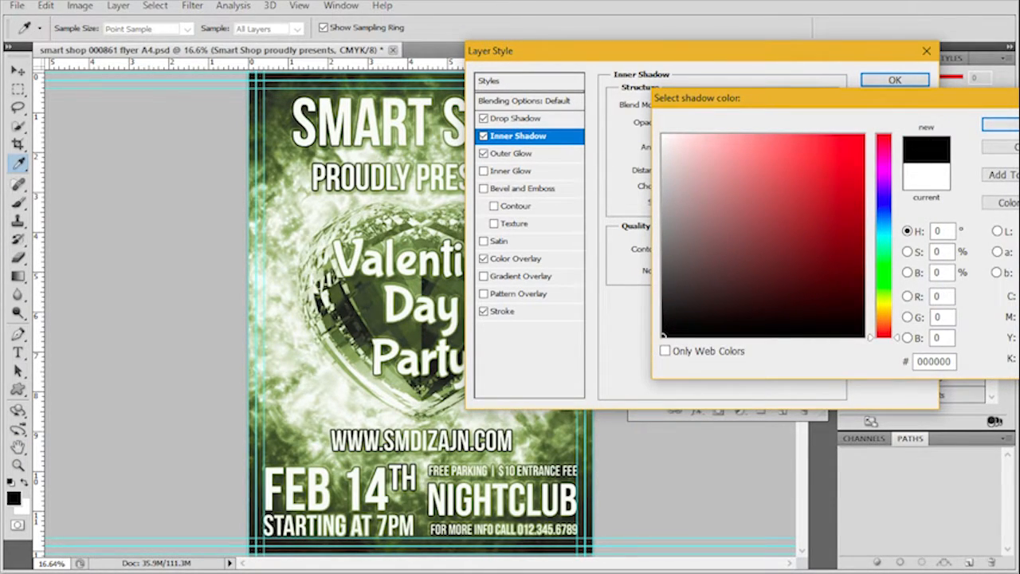
pyautogui.click(1000, 124)
pyautogui.click(710, 106)
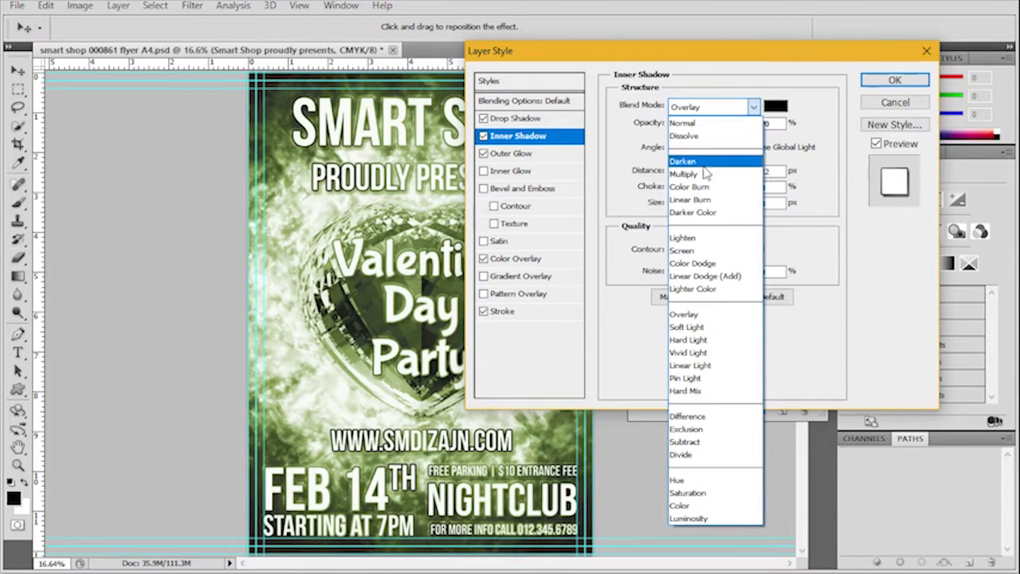
pyautogui.click(702, 174)
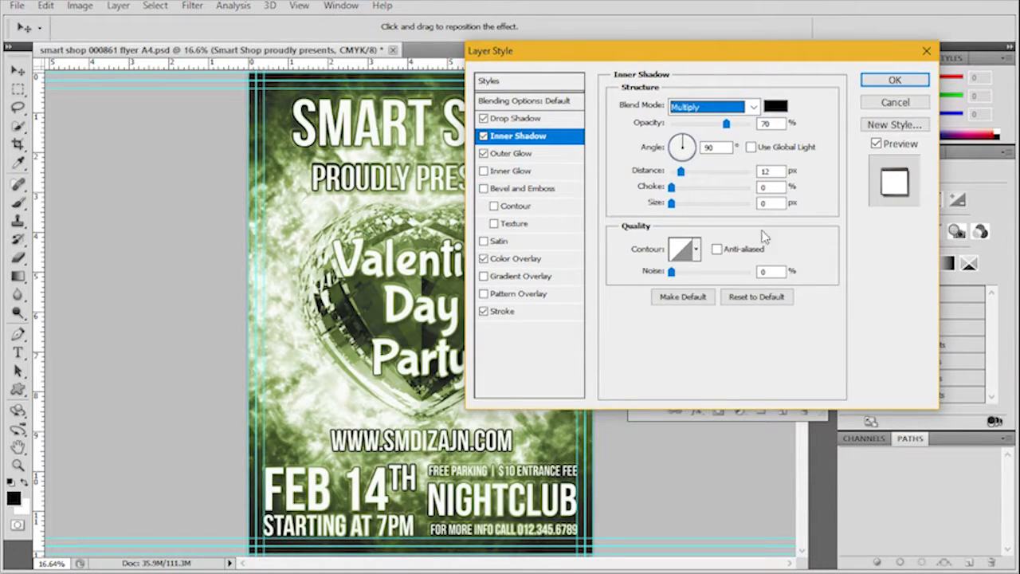
# - Set the Inner Shadow's angle to 49° and distance to 23 px, increase its size for softer edges, and apply the layer style
pyautogui.click(688, 147)
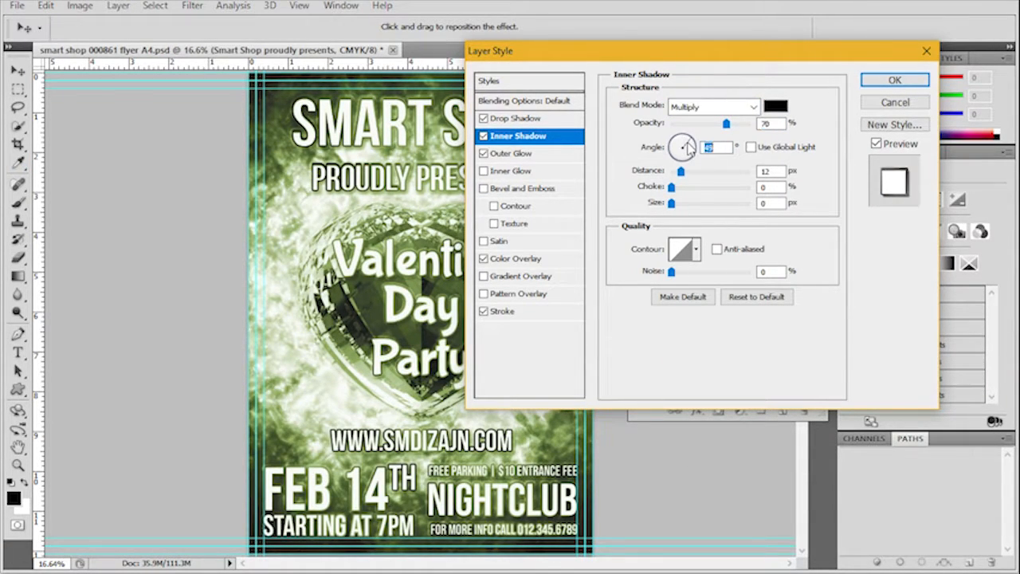
pyautogui.moveTo(681, 171); pyautogui.dragTo(690, 172)
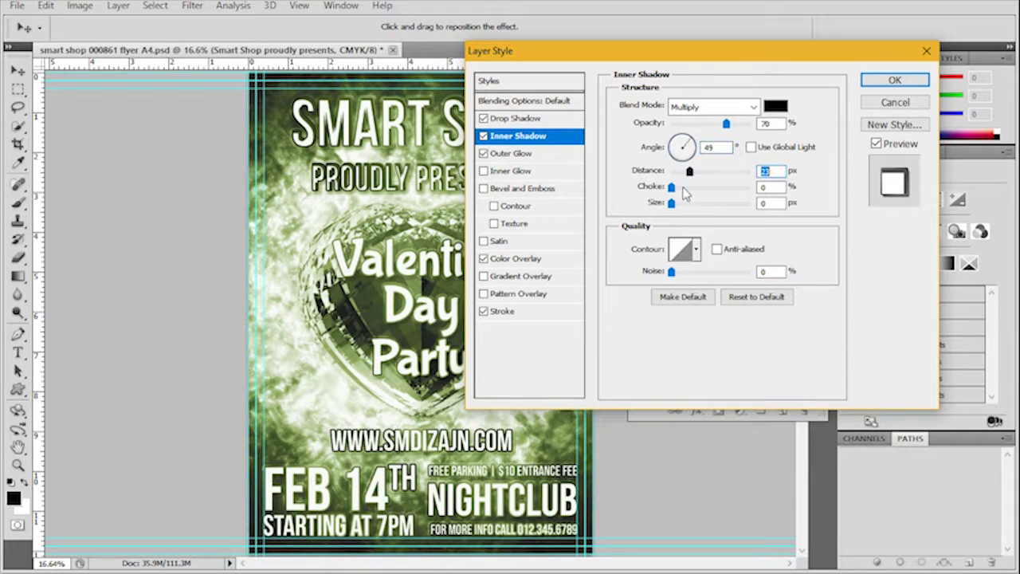
pyautogui.moveTo(674, 209); pyautogui.dragTo(690, 209)
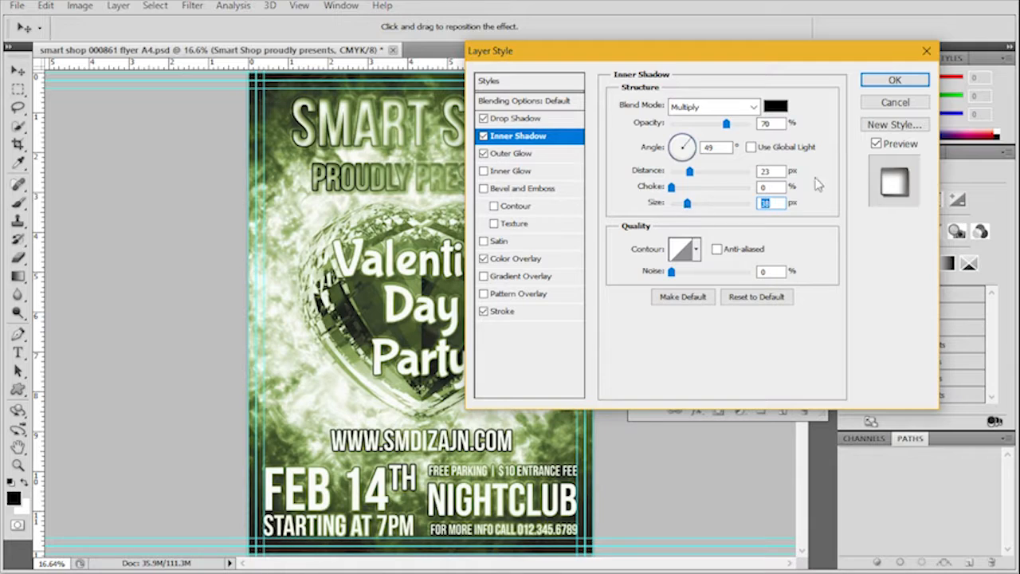
pyautogui.click(894, 80)
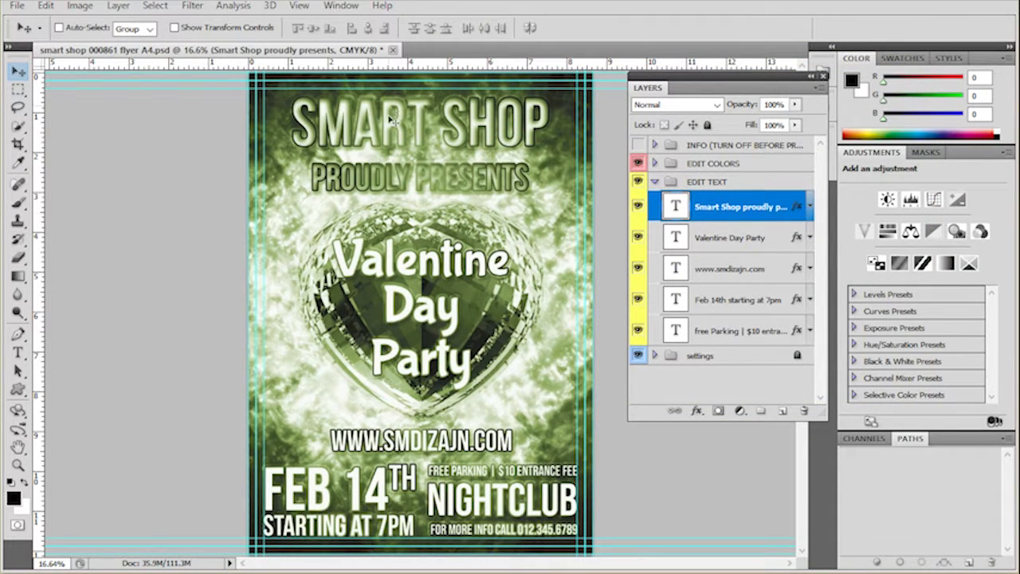
# - Copy the Smart Shop proudly presents layer's style and paste it onto the other four text layers in EDIT TEXT
pyautogui.rightClick(798, 209)
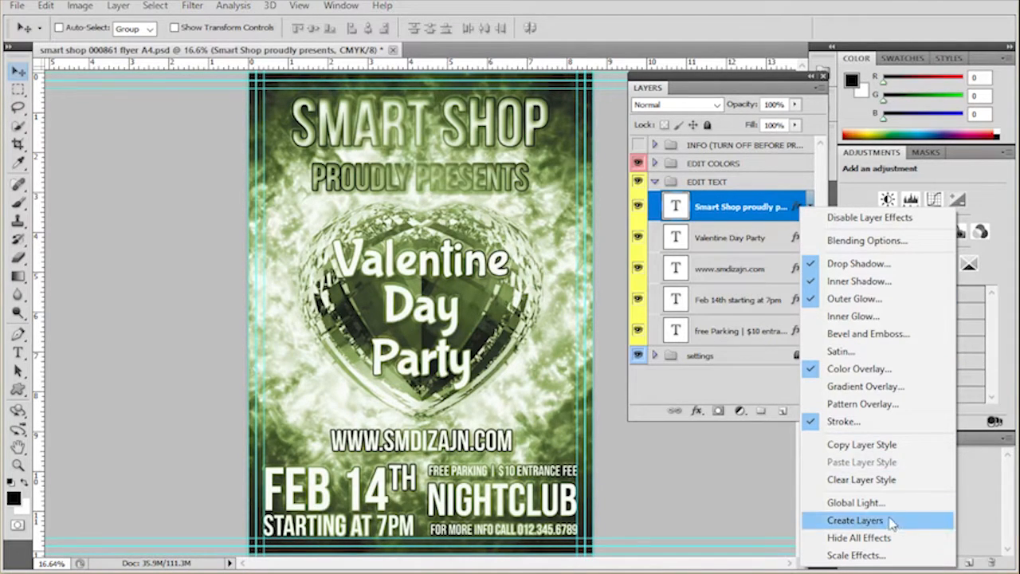
pyautogui.click(906, 444)
pyautogui.click(783, 241)
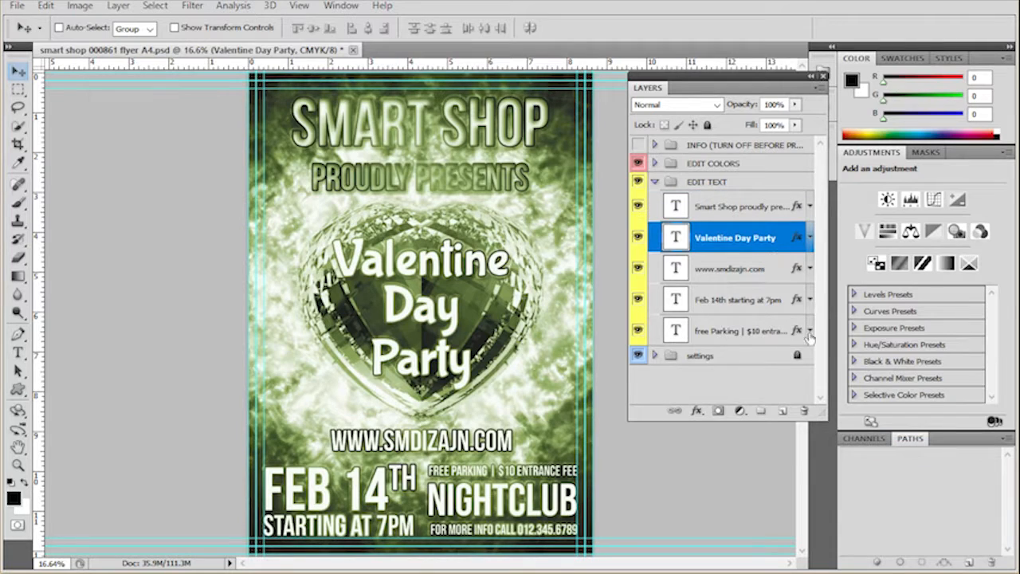
pyautogui.keyDown('shift'); pyautogui.click(801, 334); pyautogui.keyUp('shift')
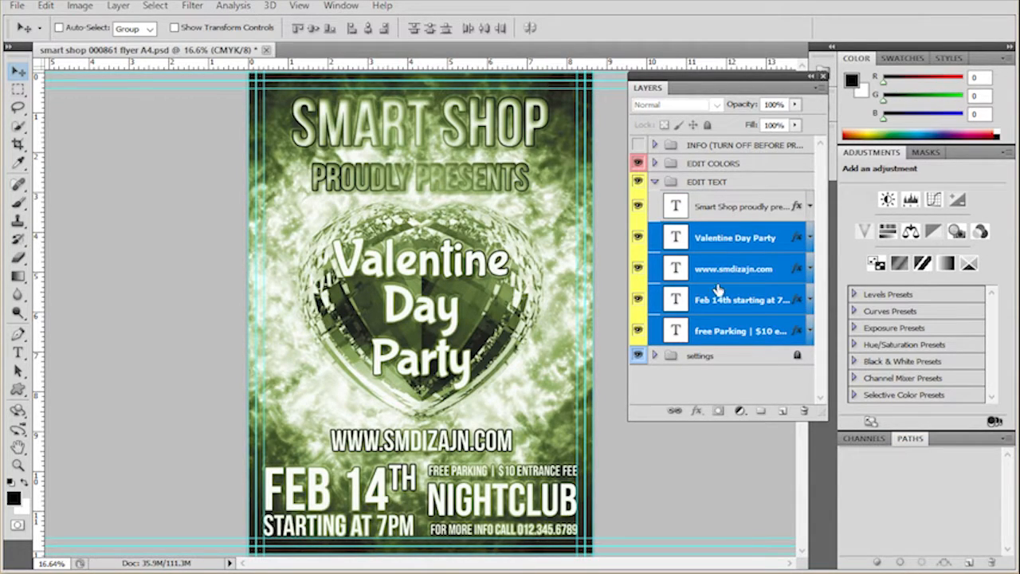
pyautogui.rightClick(795, 242)
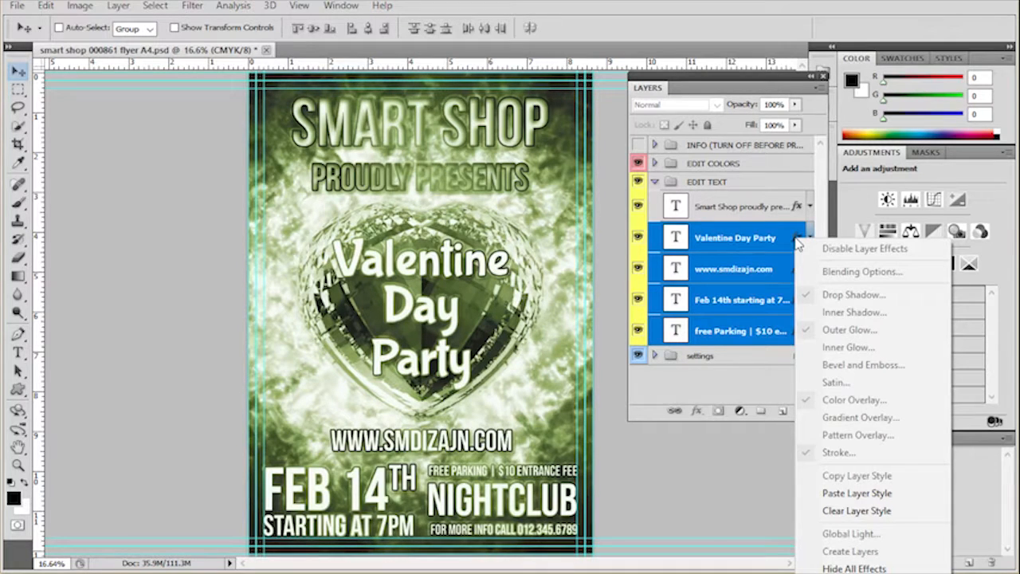
pyautogui.click(844, 493)
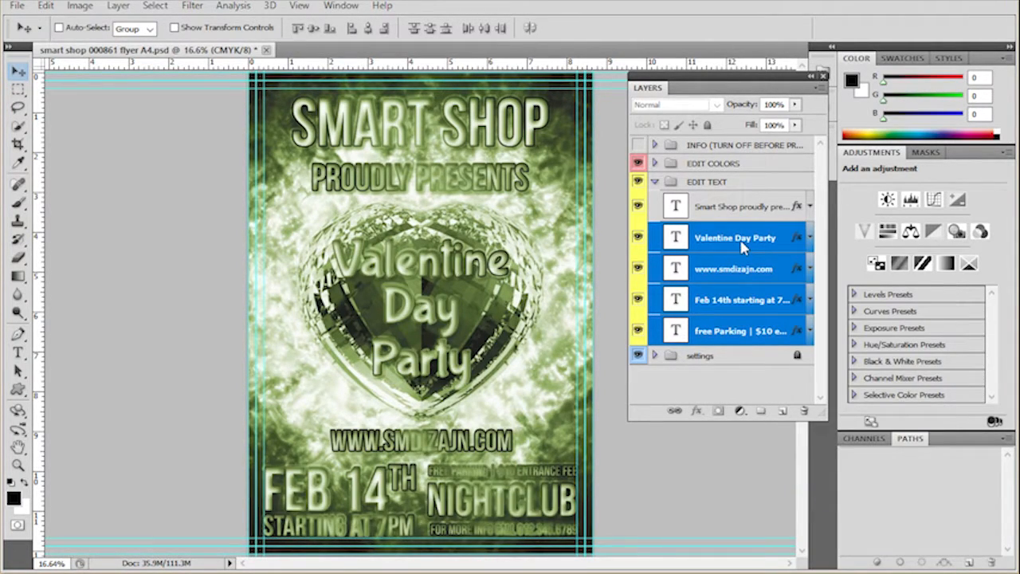
# - Select the Smart Shop proudly presents layer, show the Character panel beside the flyer, and dock the Layers panel expanded below Adjustments
pyautogui.click(745, 209)
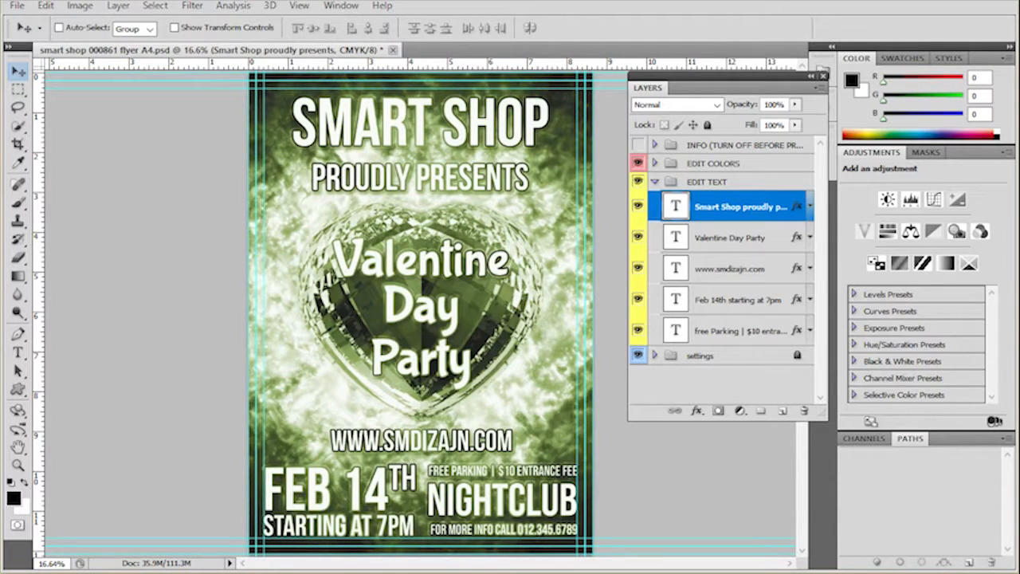
pyautogui.click(341, 6)
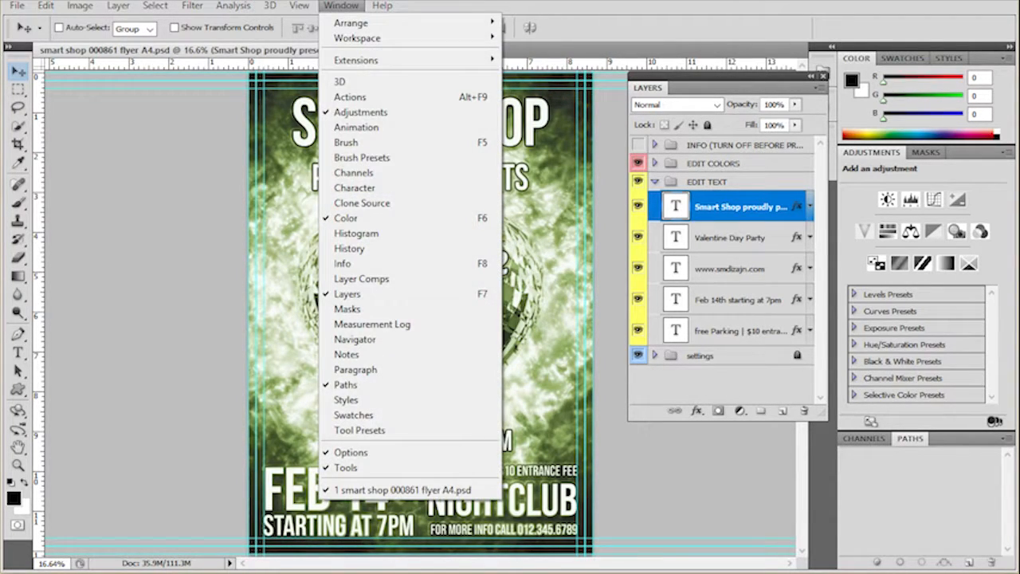
pyautogui.click(410, 187)
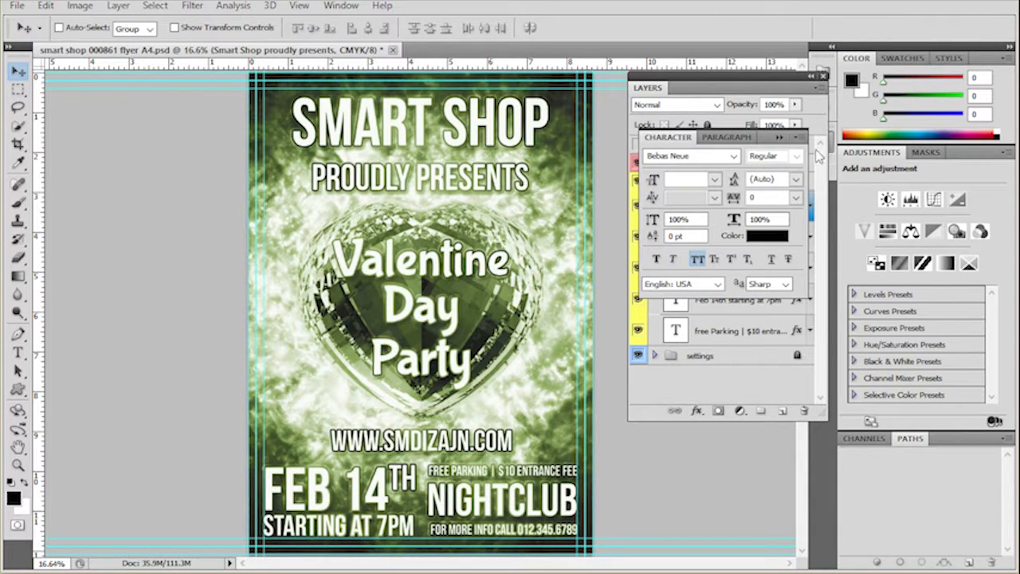
pyautogui.moveTo(767, 142); pyautogui.dragTo(191, 100)
pyautogui.moveTo(787, 72); pyautogui.dragTo(976, 437)
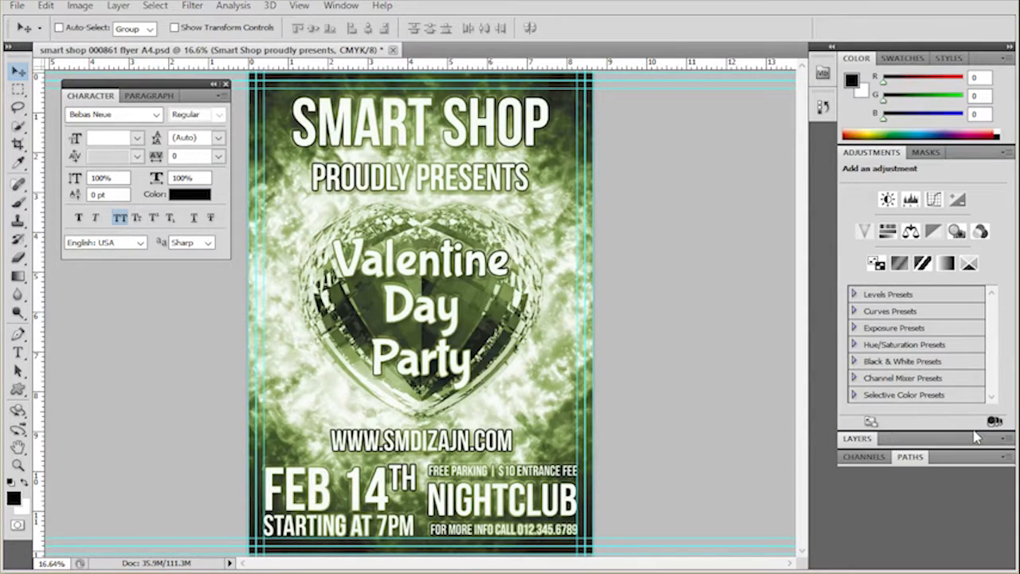
pyautogui.click(859, 439)
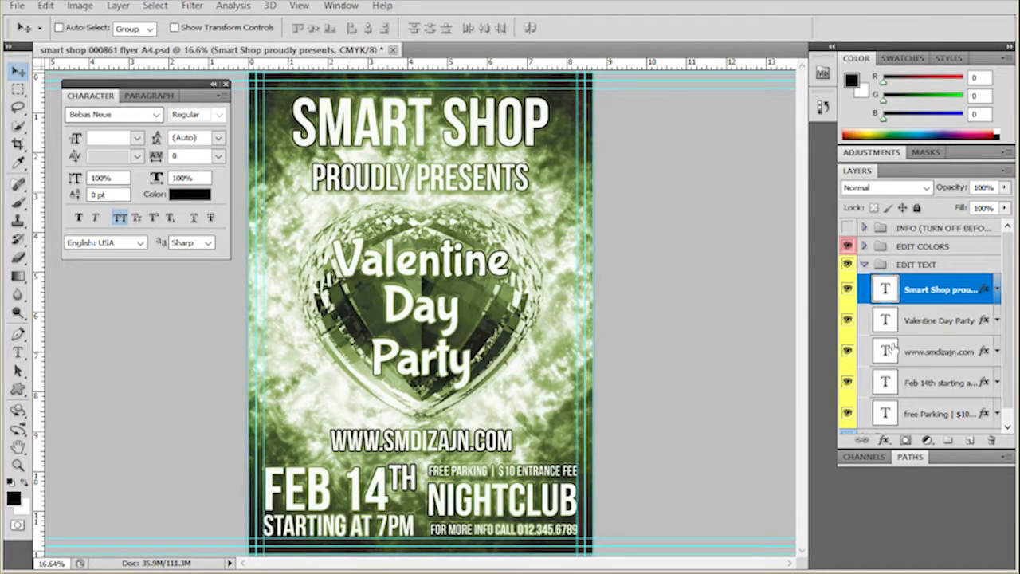
pyautogui.click(917, 320)
pyautogui.click(883, 292)
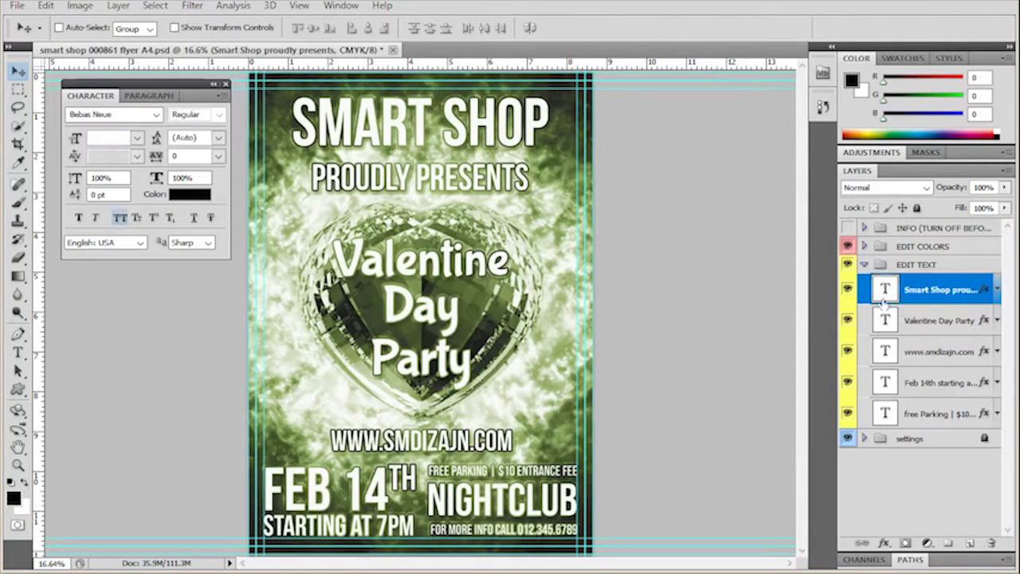
pyautogui.click(887, 320)
pyautogui.click(889, 353)
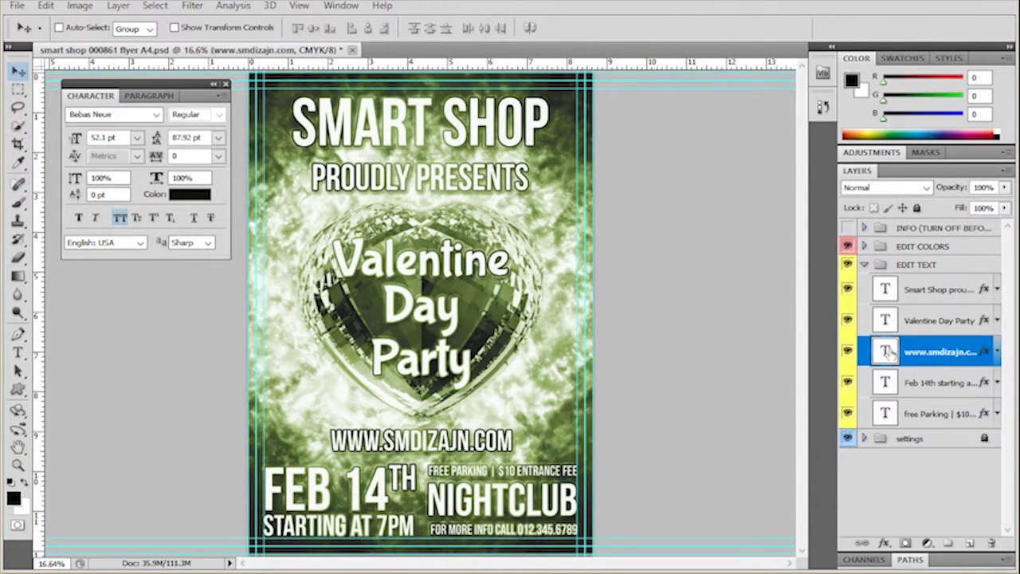
pyautogui.click(114, 114)
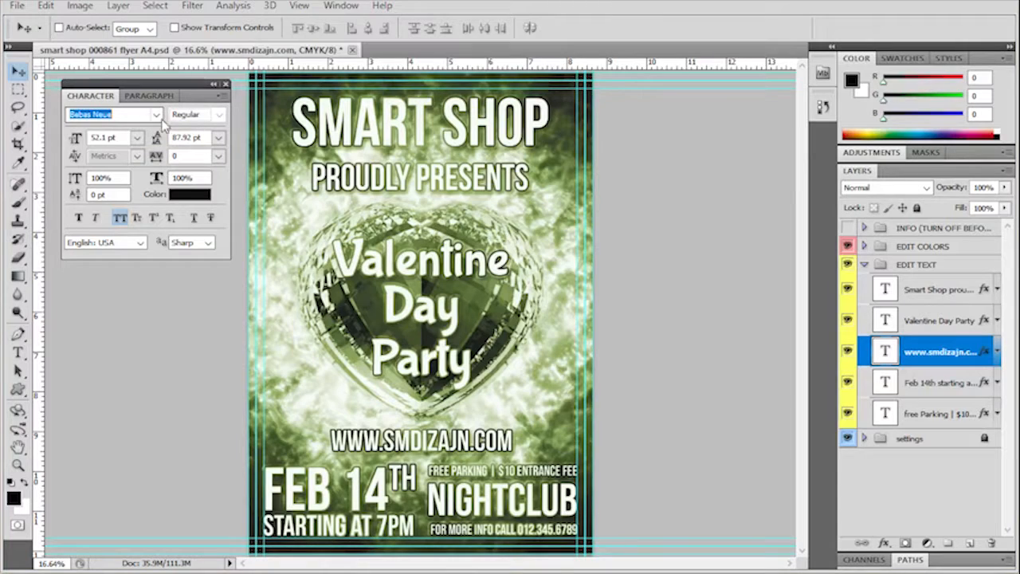
pyautogui.click(157, 115)
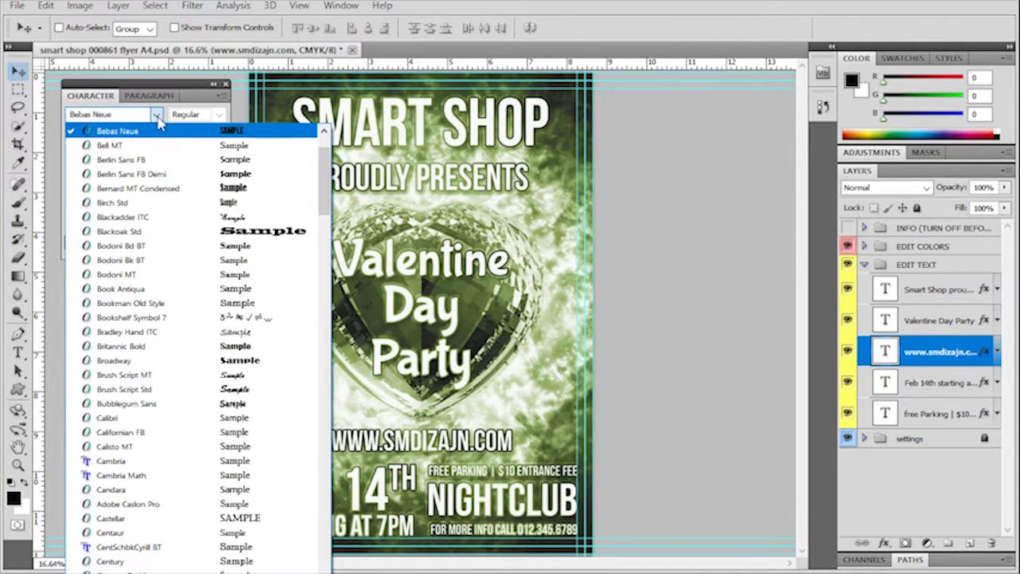
pyautogui.press('Down')
pyautogui.press('Down')
pyautogui.press('Return')
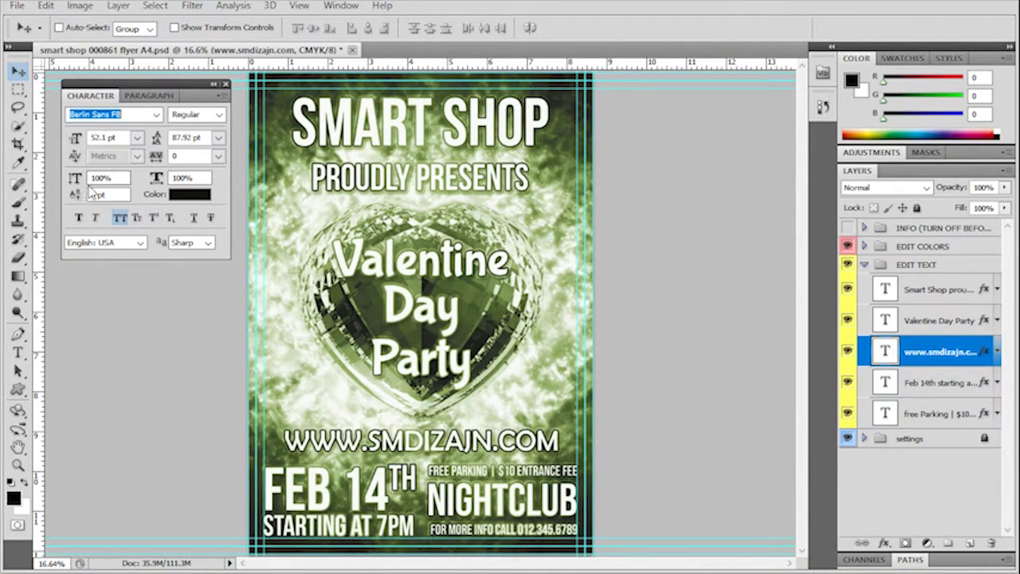
# - Set the website text's font style to Bold, and try it without All Caps before restoring All Caps
pyautogui.click(218, 114)
pyautogui.click(216, 137)
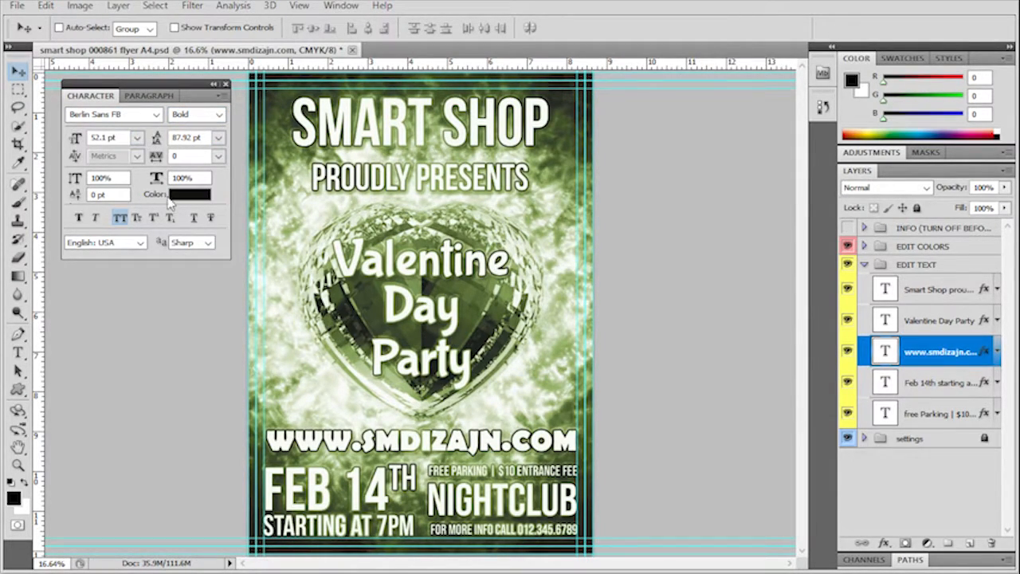
pyautogui.click(119, 219)
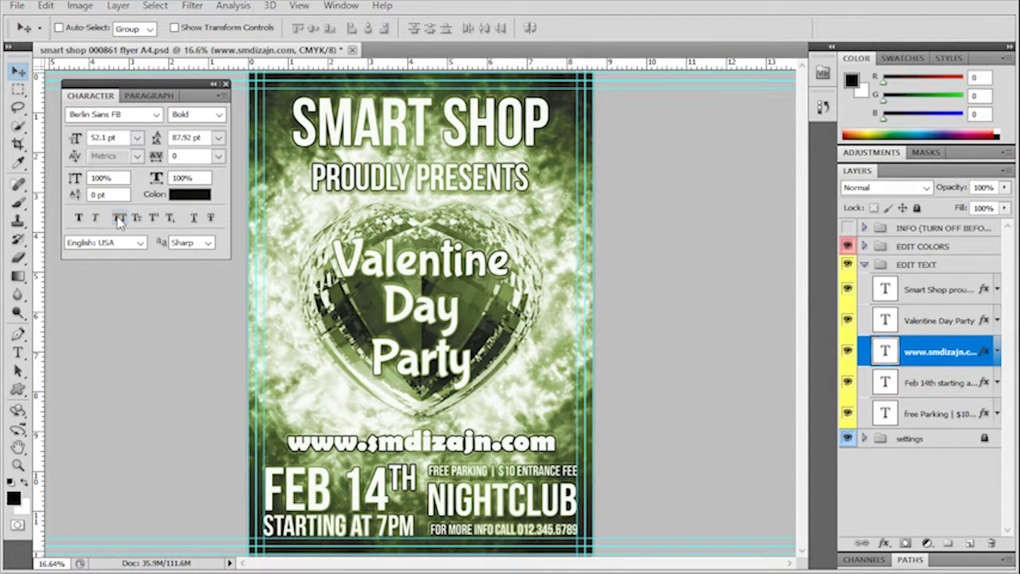
pyautogui.click(119, 218)
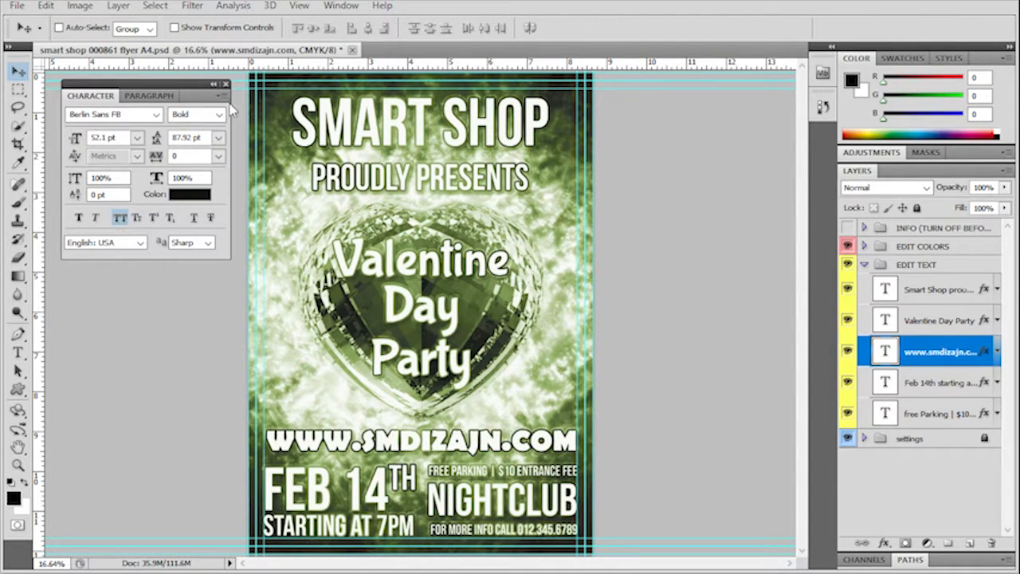